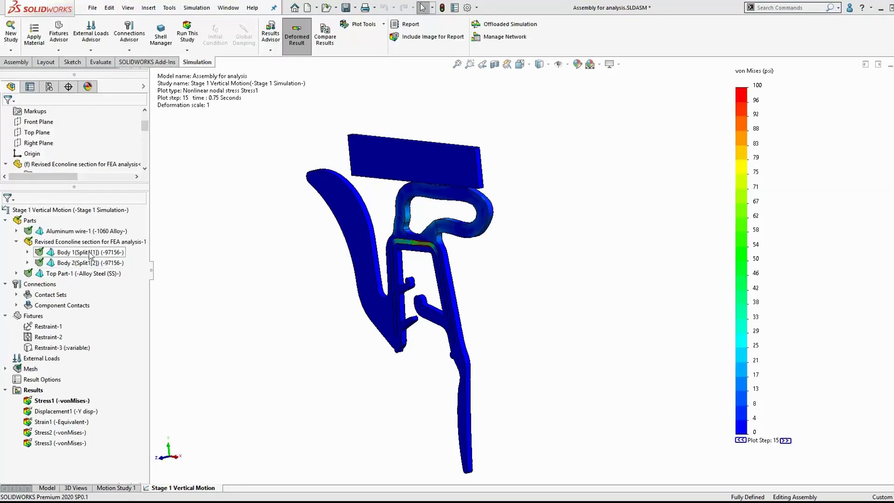
Review Body 1's Mooney-Rivlin hyperelastic material and its available model types
right_click(90, 252)
click(108, 259)
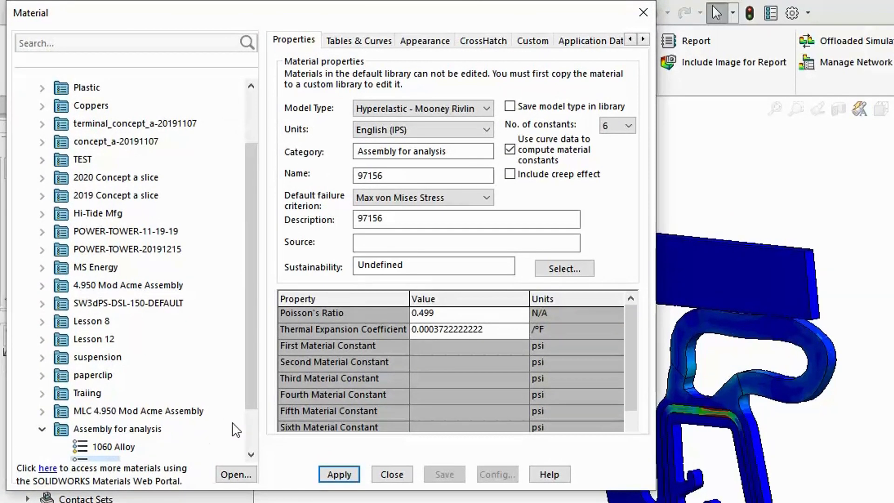
click(487, 108)
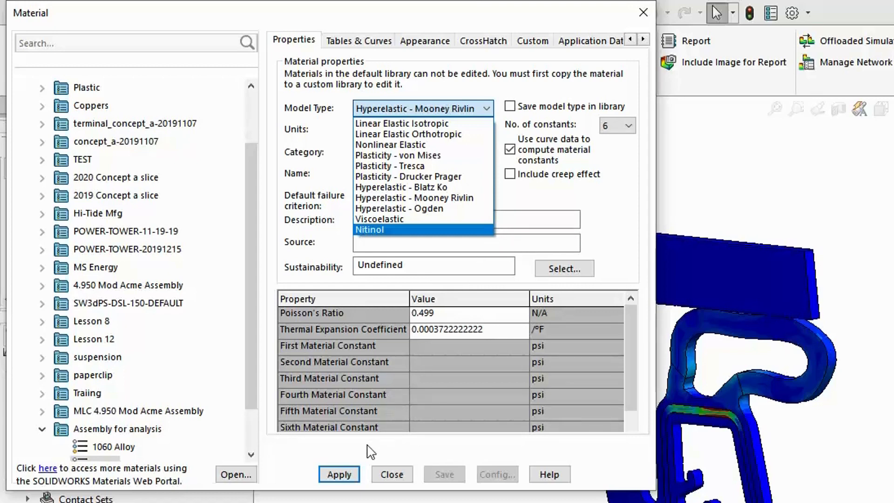
click(376, 485)
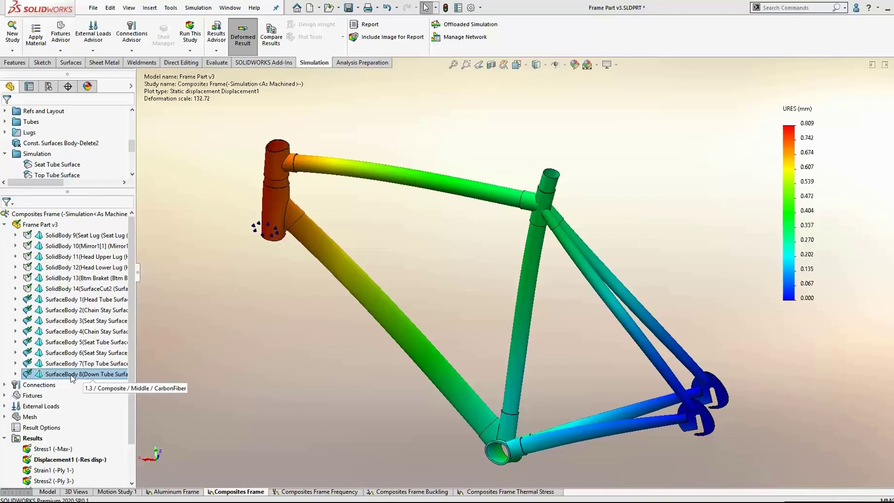
Show SurfaceBody 8's six-ply carbon-fibre composite shell definition for the down tube
right_click(84, 374)
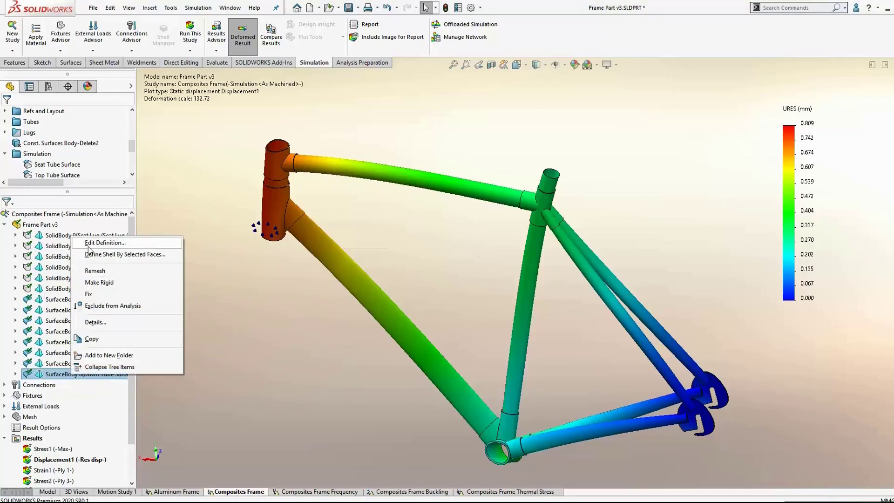
click(102, 243)
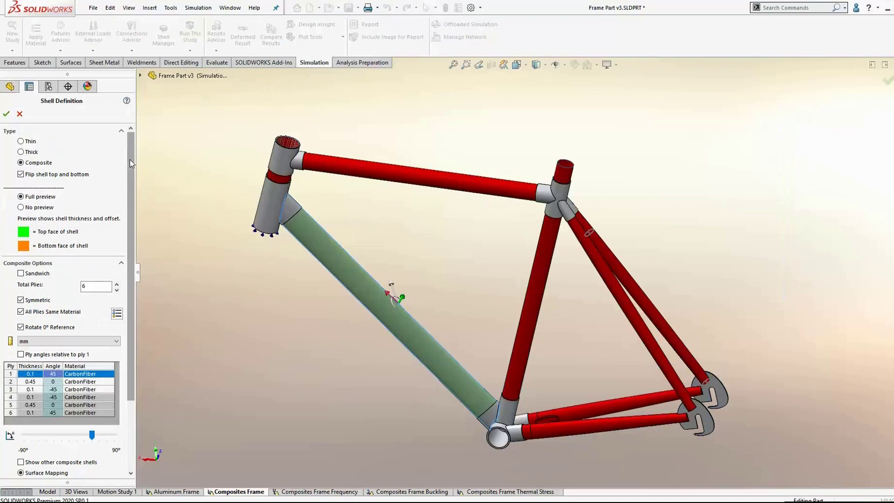
scroll(132, 218, down, 3)
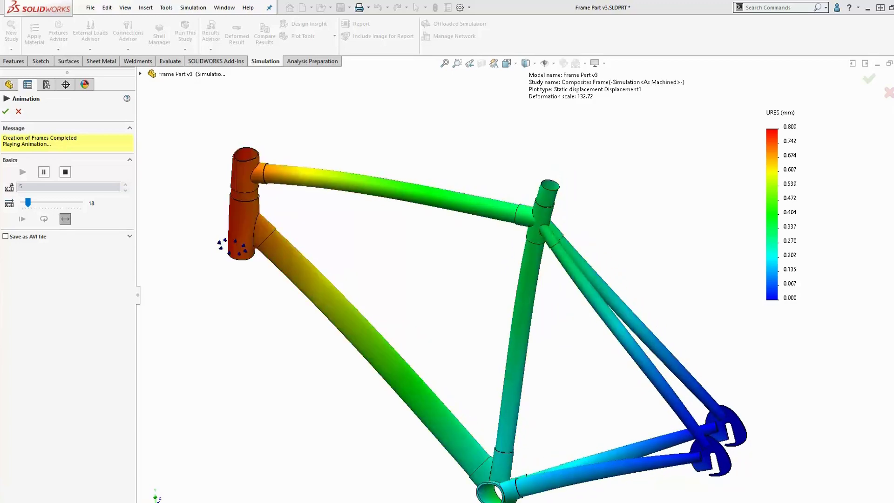
Stop the displacement animation and show Factor of Safety1, worst-case FOS 3.4967
click(6, 111)
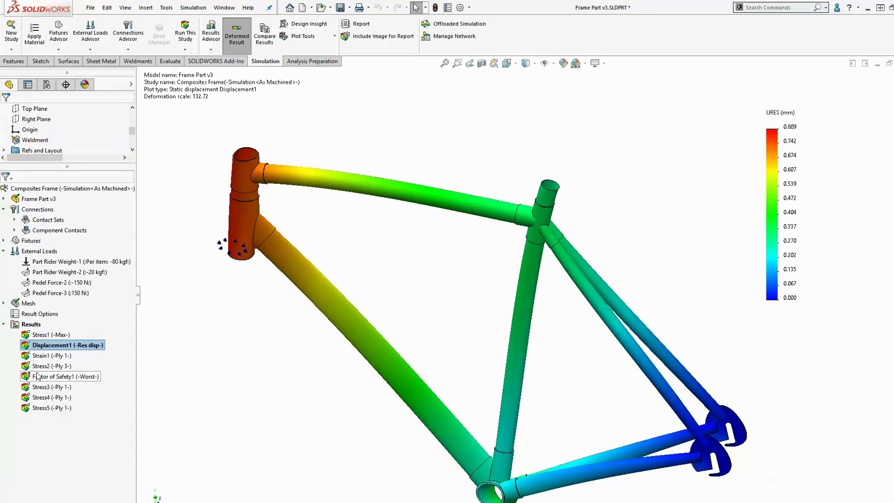
click(26, 378)
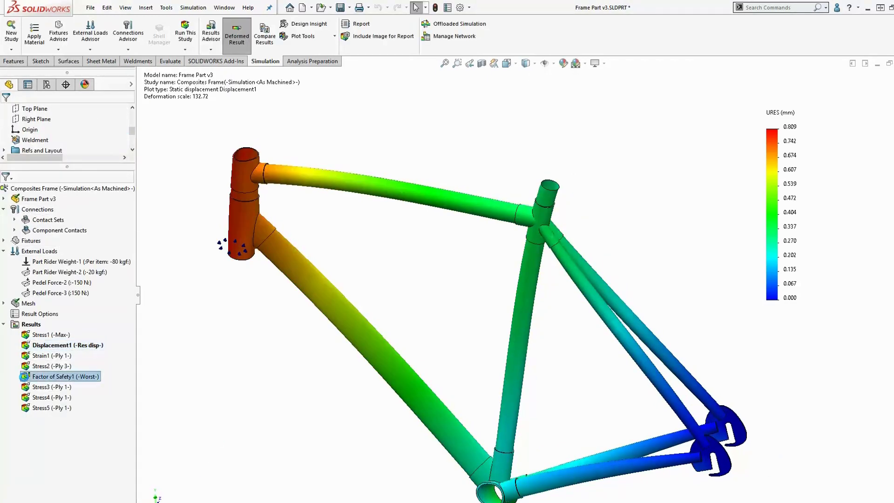